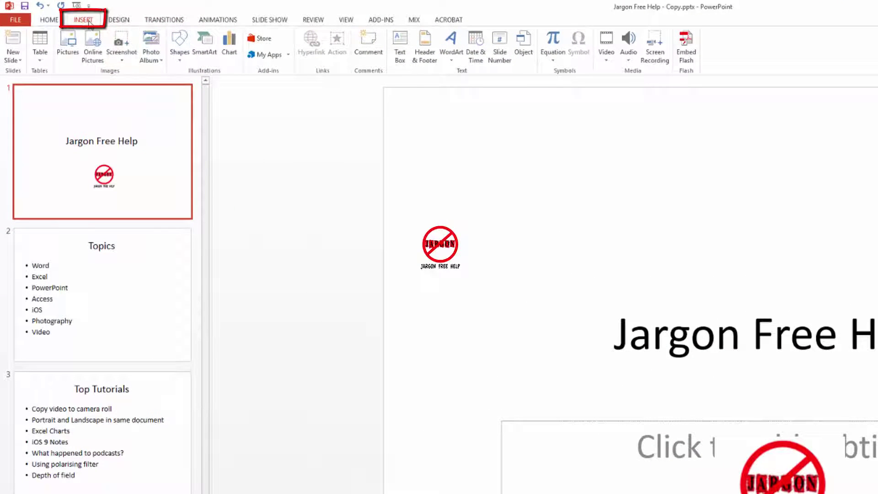
# Step: Insert a Blank-layout slide directly after the Jargon Free Help title slide
pyautogui.click(14, 60)
pyautogui.click(45, 231)
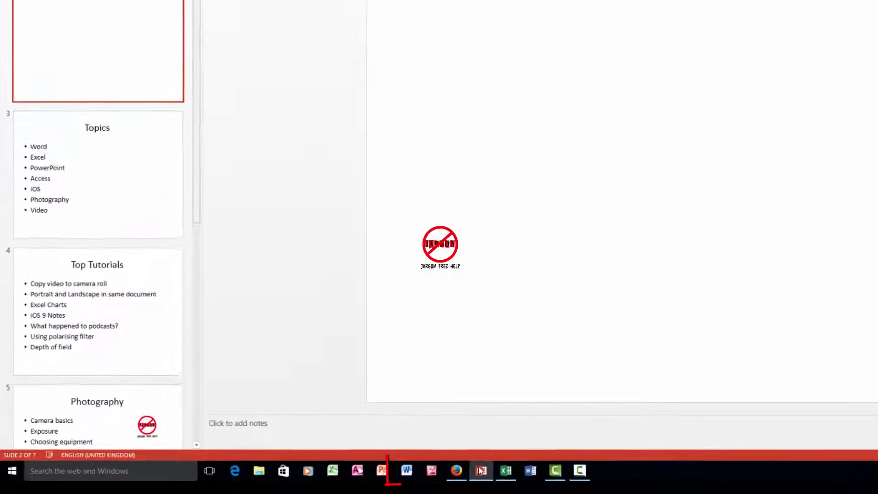
pyautogui.moveTo(457, 467)
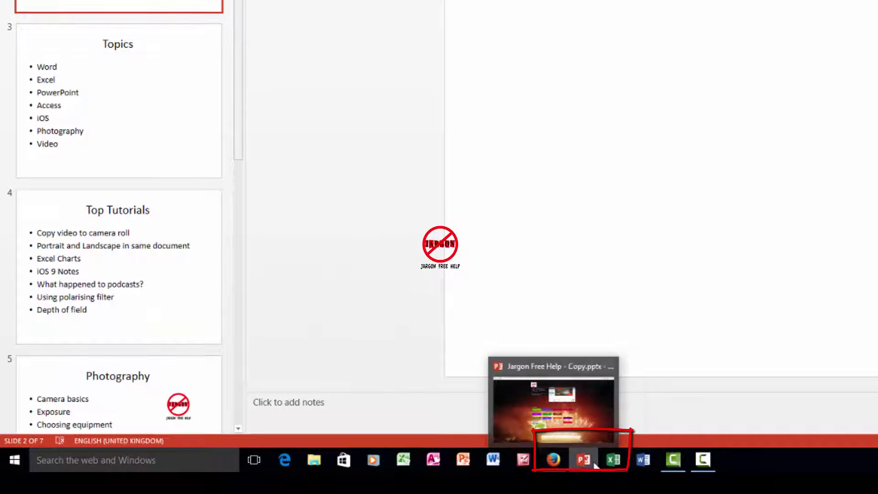
pyautogui.moveTo(615, 464)
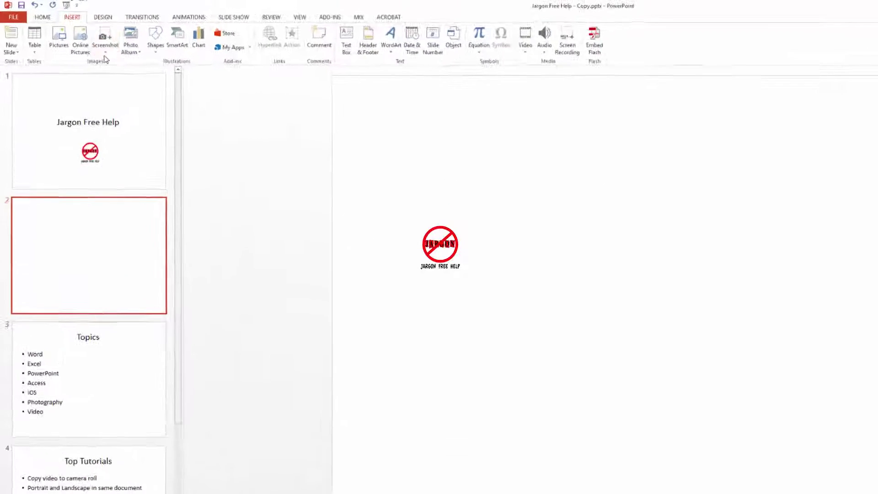
# Step: Insert a screenshot of the 'data for example.xlsx' Excel window onto slide 2
pyautogui.click(105, 50)
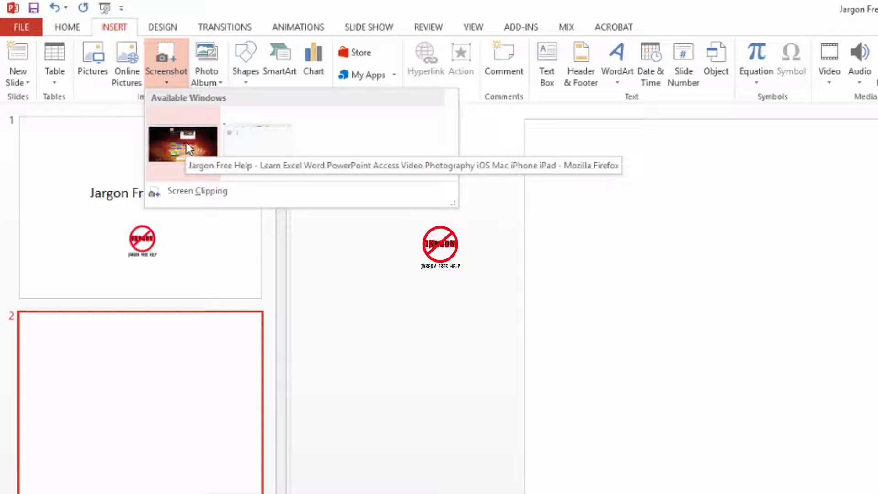
pyautogui.click(241, 148)
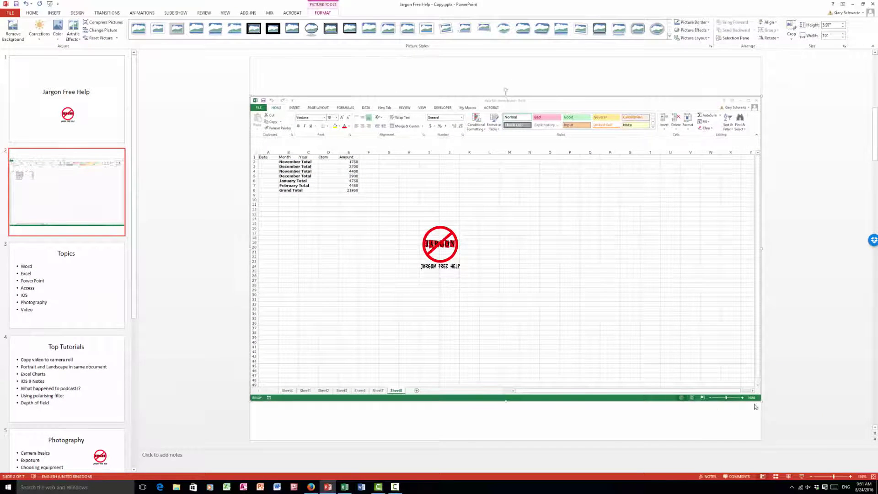
# Step: Shrink the Excel screenshot to about 7 inches wide and crop it to the totals table
pyautogui.moveTo(763, 401); pyautogui.dragTo(614, 313)
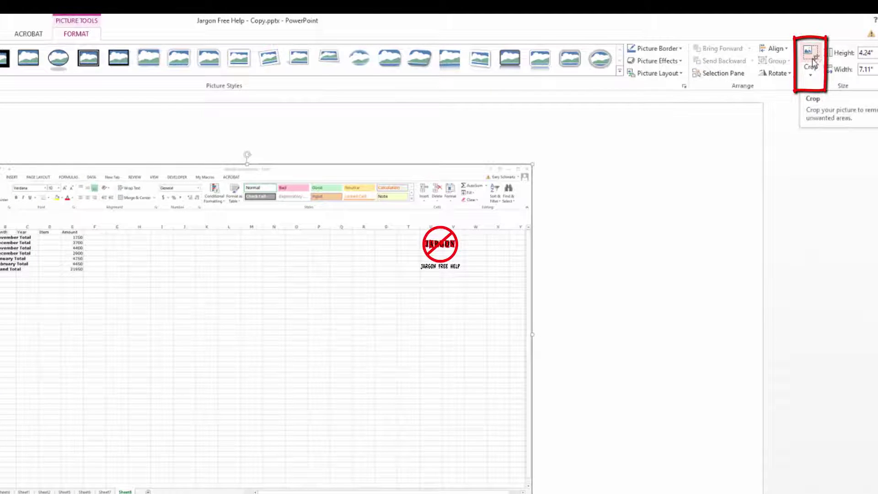
pyautogui.click(814, 59)
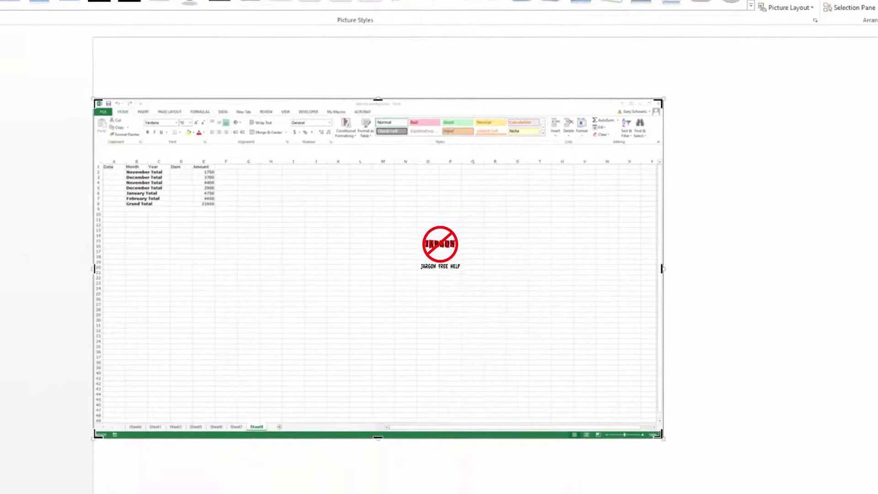
pyautogui.moveTo(580, 477); pyautogui.dragTo(325, 340)
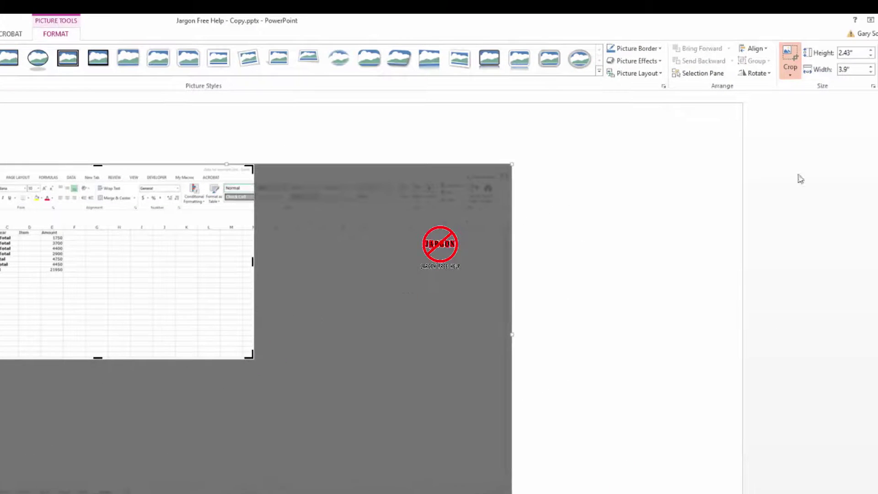
pyautogui.click(790, 59)
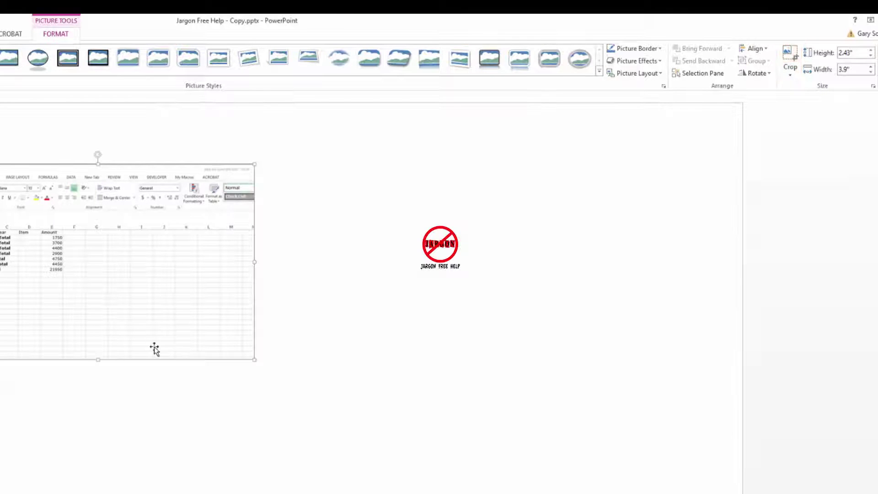
# Step: Enlarge the cropped table picture to 3.54 by 5.03 inches and place it near the slide top
pyautogui.moveTo(253, 358); pyautogui.dragTo(356, 392)
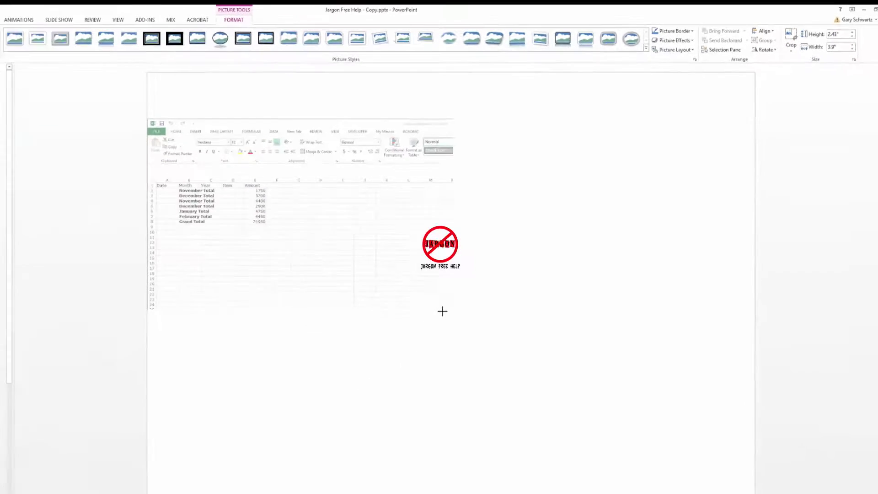
pyautogui.moveTo(229, 291); pyautogui.dragTo(337, 290)
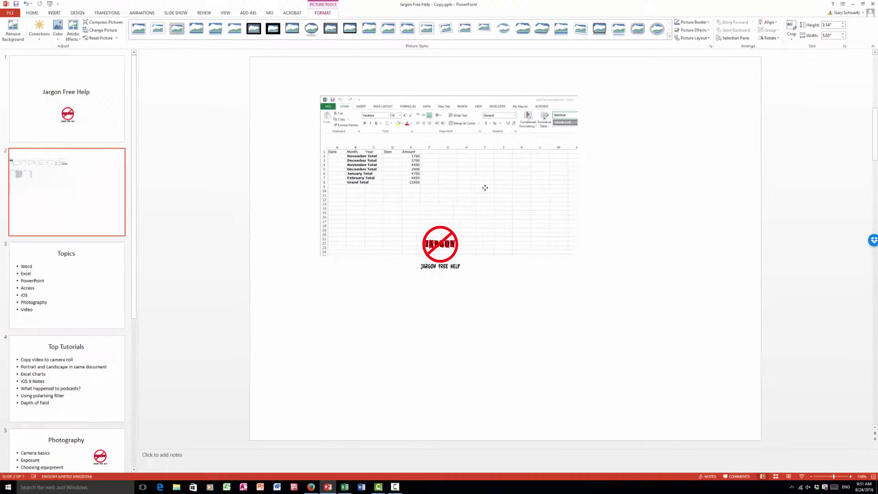
pyautogui.moveTo(485, 188); pyautogui.dragTo(485, 187)
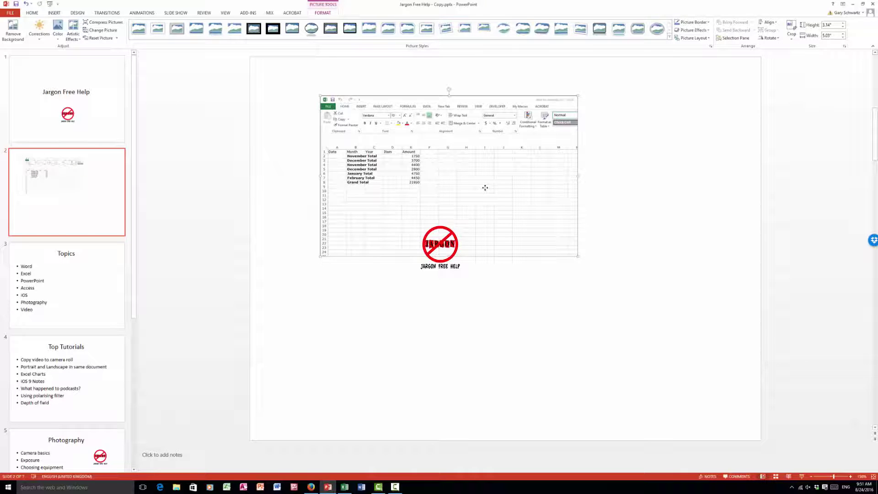
# Step: Replace the Excel screenshot with a screenshot of the Jargon Free Help webpage in Firefox
pyautogui.press('Delete')
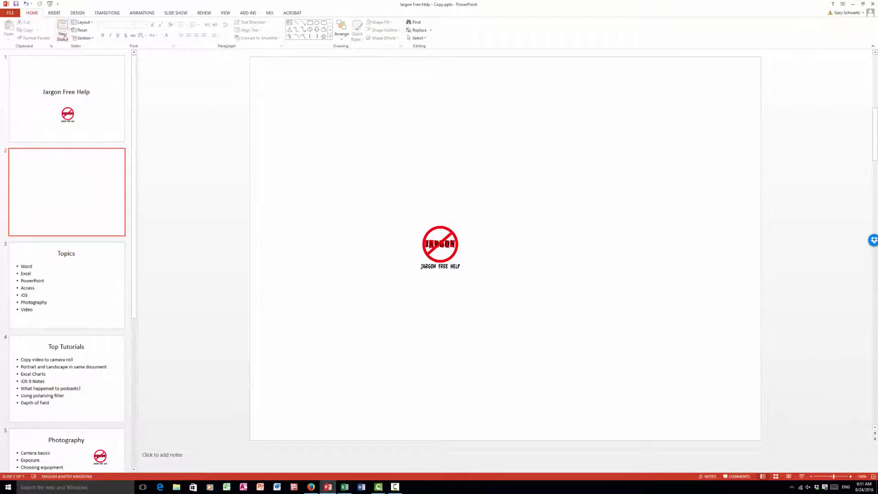
pyautogui.click(54, 13)
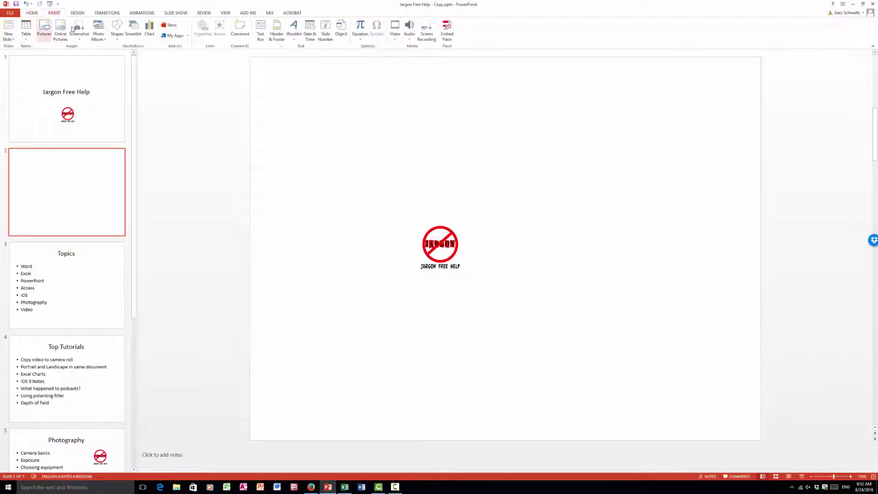
pyautogui.click(82, 34)
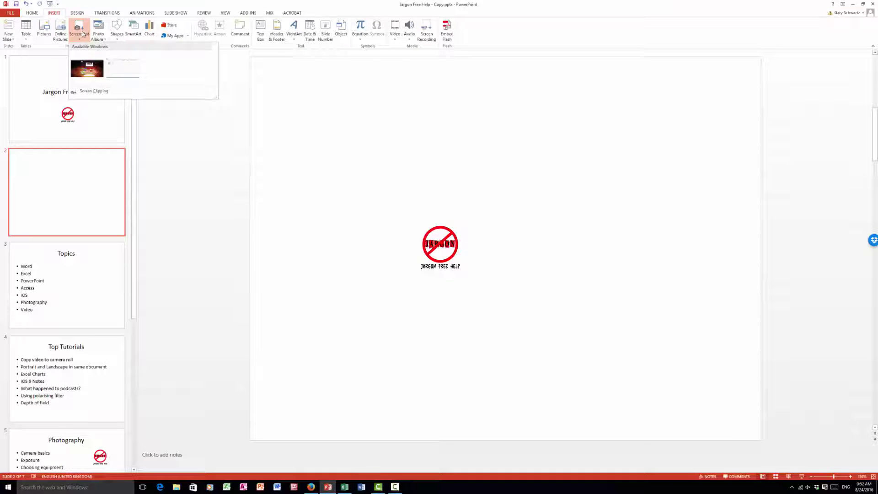
pyautogui.click(88, 70)
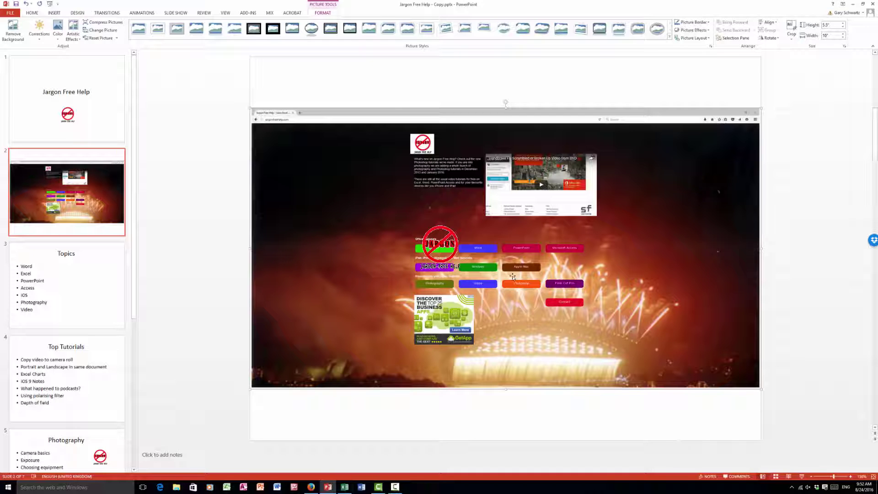
# Step: Delete the webpage screenshot, leaving slide 2 blank, and show the Screenshot options list
pyautogui.press('Delete')
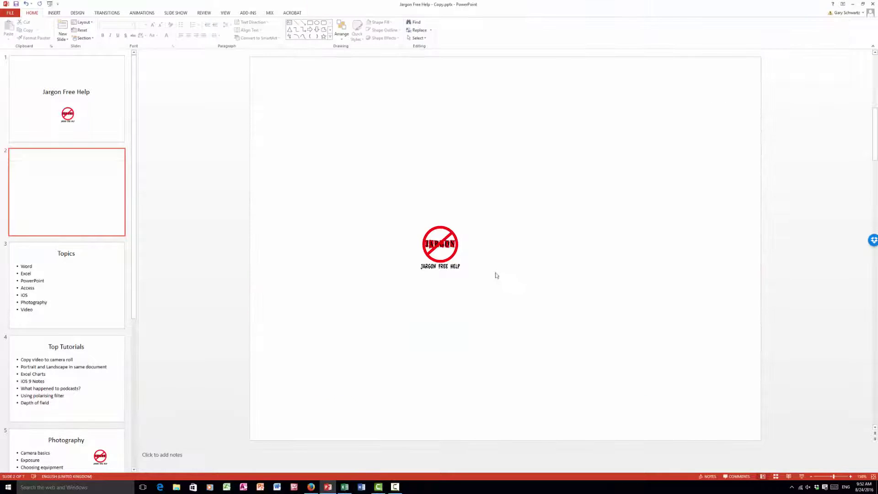
pyautogui.click(54, 13)
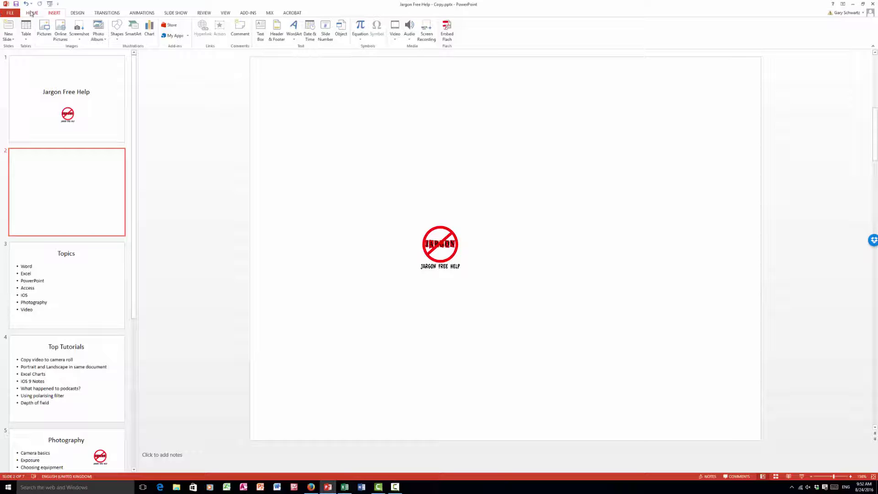
pyautogui.click(83, 39)
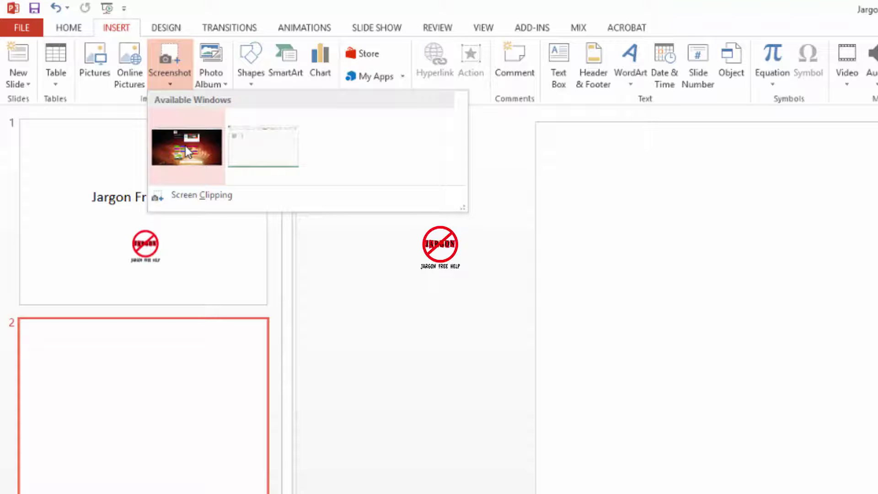
pyautogui.click(185, 146)
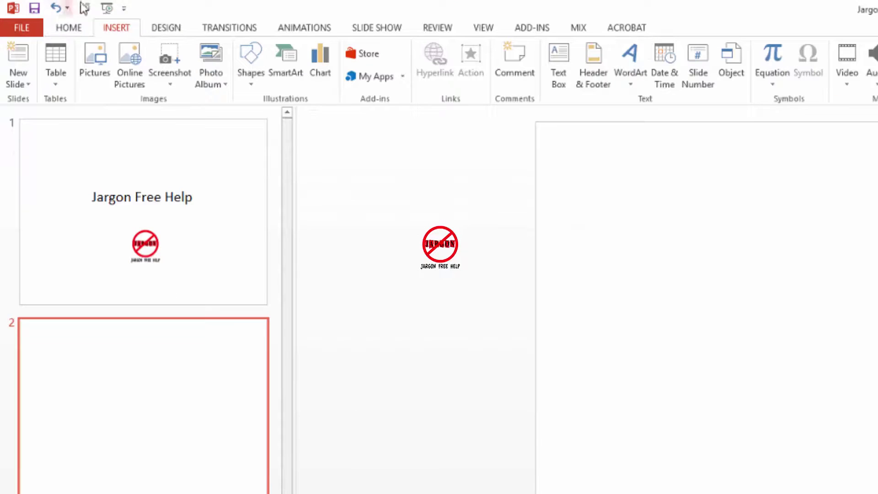
pyautogui.click(163, 70)
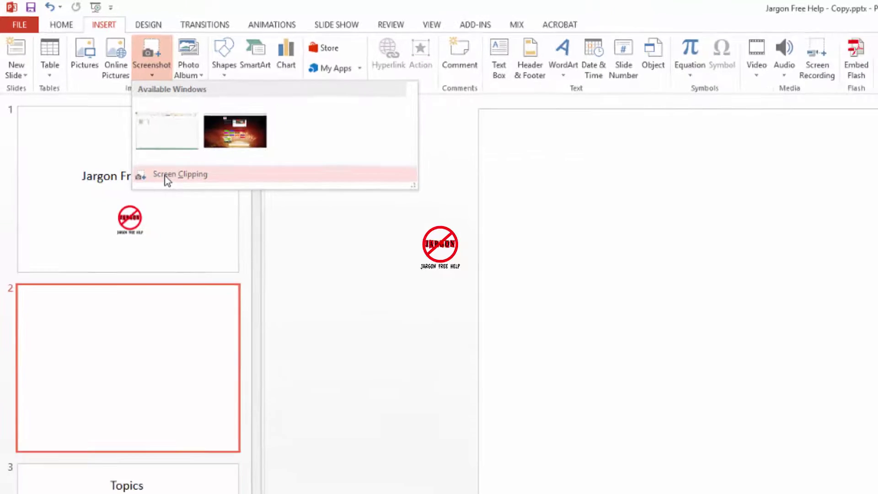
# Step: Screen-clip the Excel totals table from B1 to E8, ending at Grand Total 21950
pyautogui.click(185, 197)
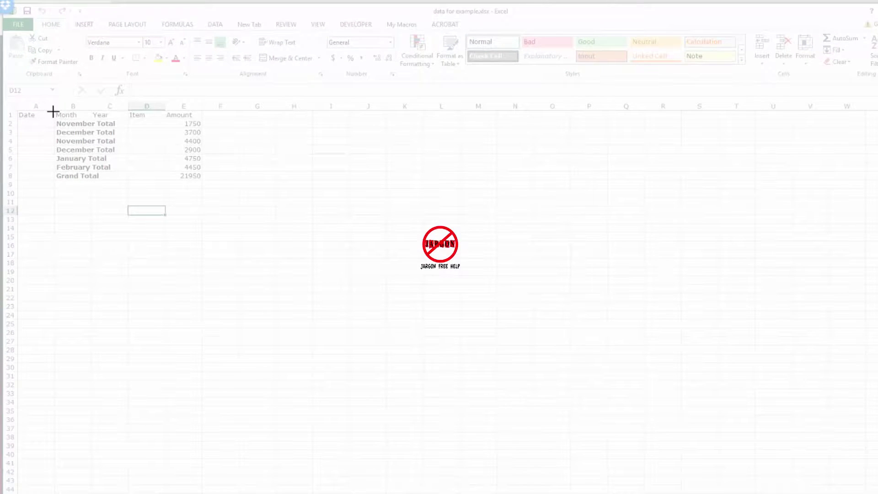
pyautogui.moveTo(53, 112); pyautogui.dragTo(201, 179)
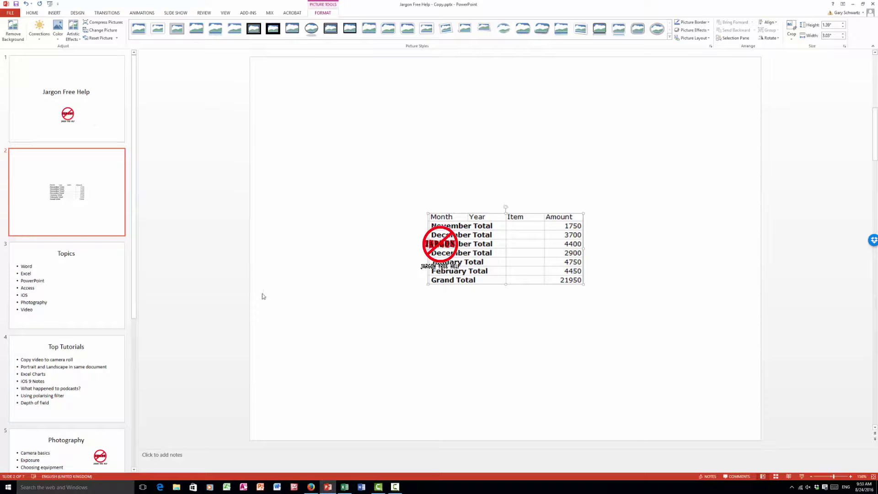
# Step: Check the Firefox page, then move the totals table picture to slide 2's top-left corner
pyautogui.click(312, 487)
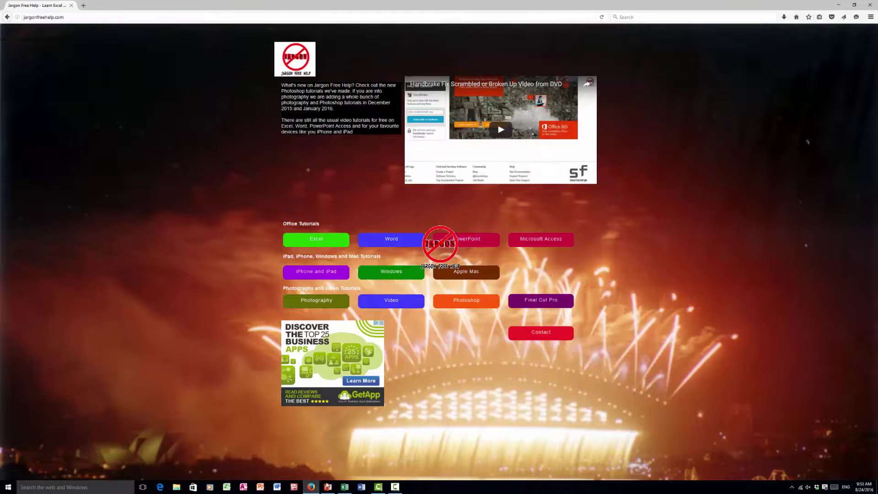
pyautogui.click(327, 487)
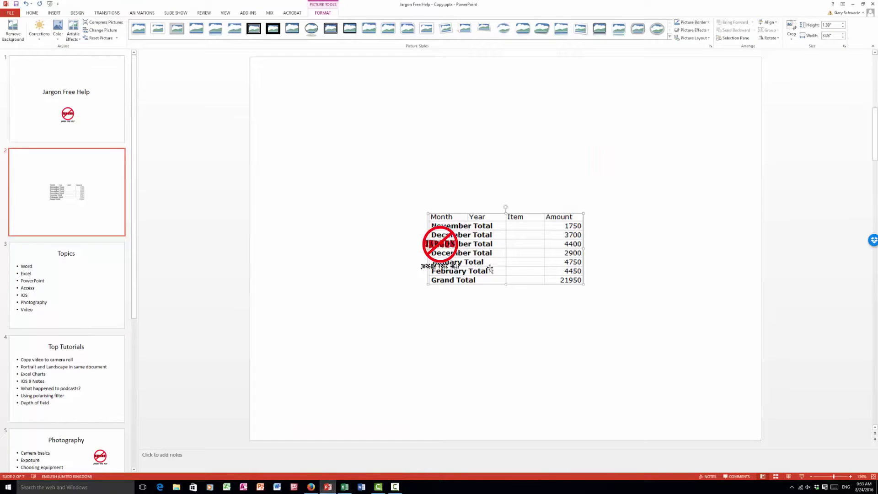
pyautogui.click(526, 334)
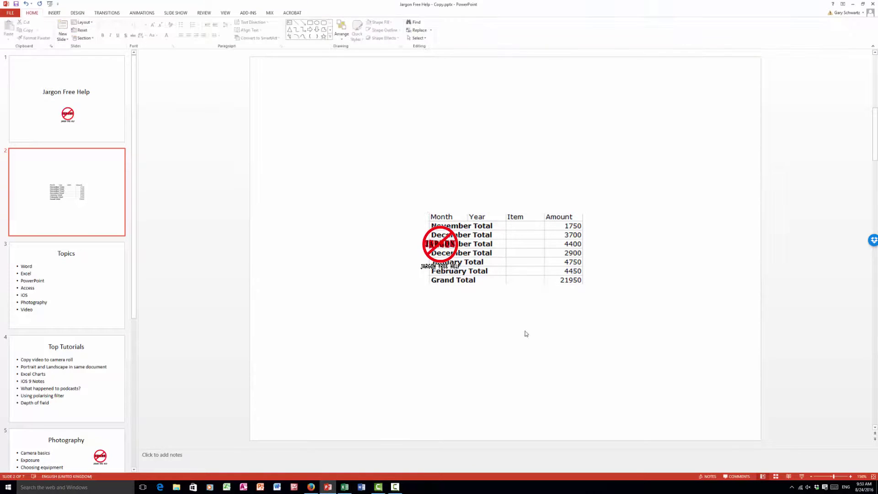
pyautogui.moveTo(489, 234); pyautogui.dragTo(326, 105)
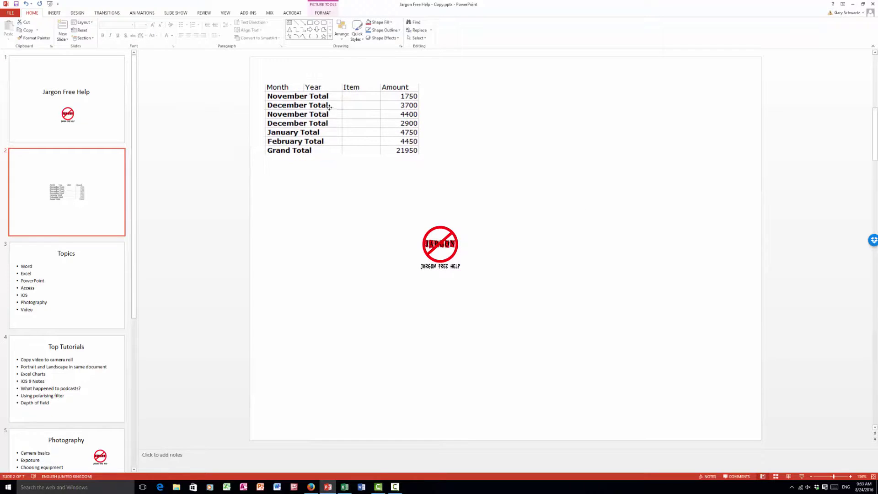
# Step: Clip the top of the Jargon Free Help webpage, resize it to 2.68 by 5.31 inches, and place it below the table
pyautogui.click(69, 16)
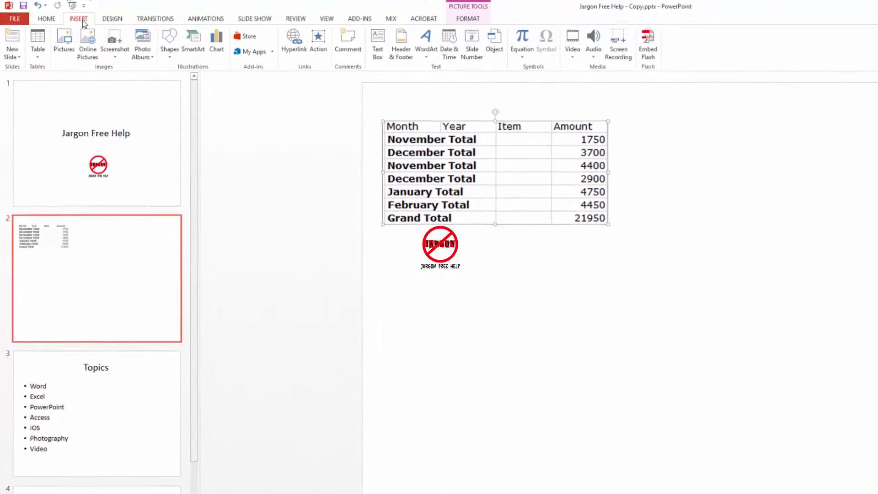
pyautogui.click(100, 41)
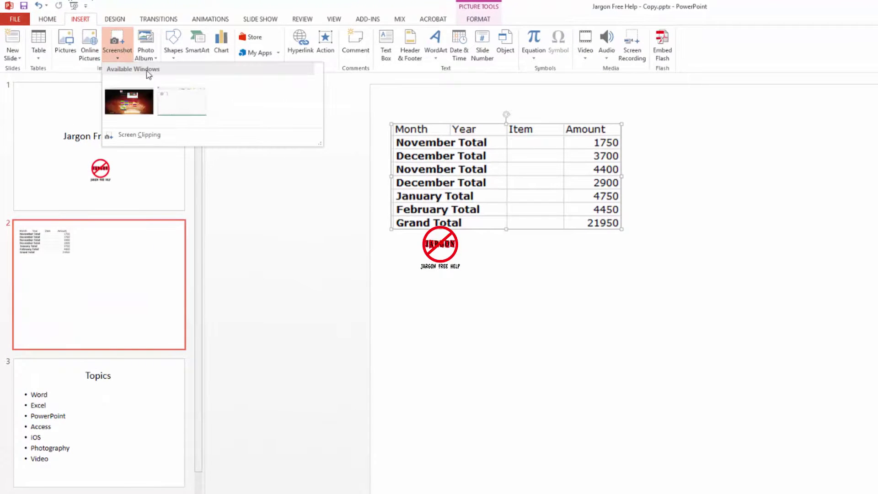
pyautogui.click(133, 138)
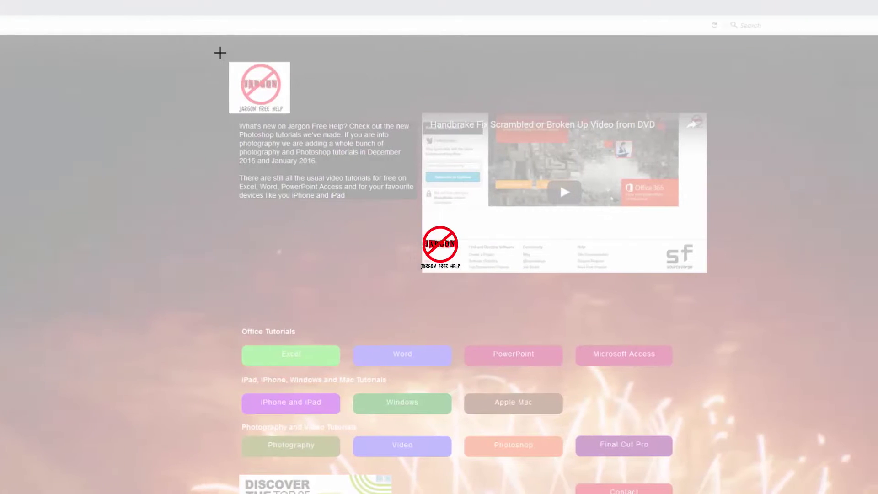
pyautogui.moveTo(192, 59); pyautogui.dragTo(680, 308)
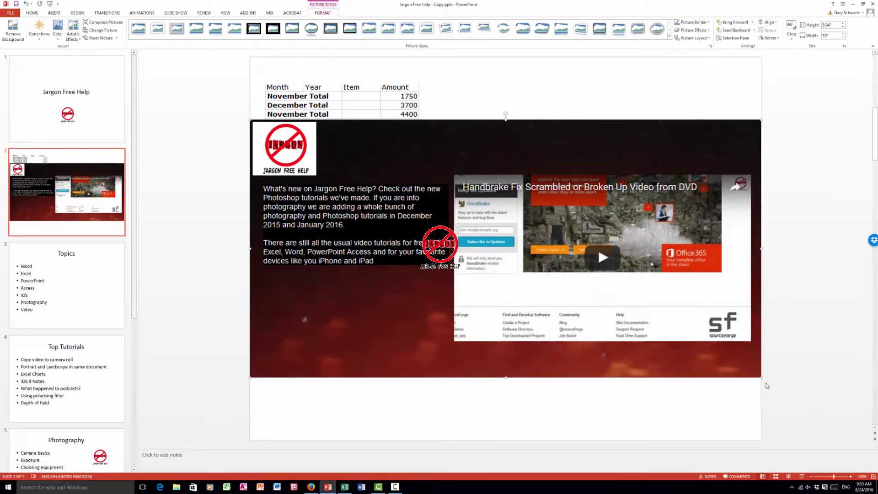
pyautogui.moveTo(760, 379); pyautogui.dragTo(521, 257)
pyautogui.moveTo(388, 204); pyautogui.dragTo(578, 280)
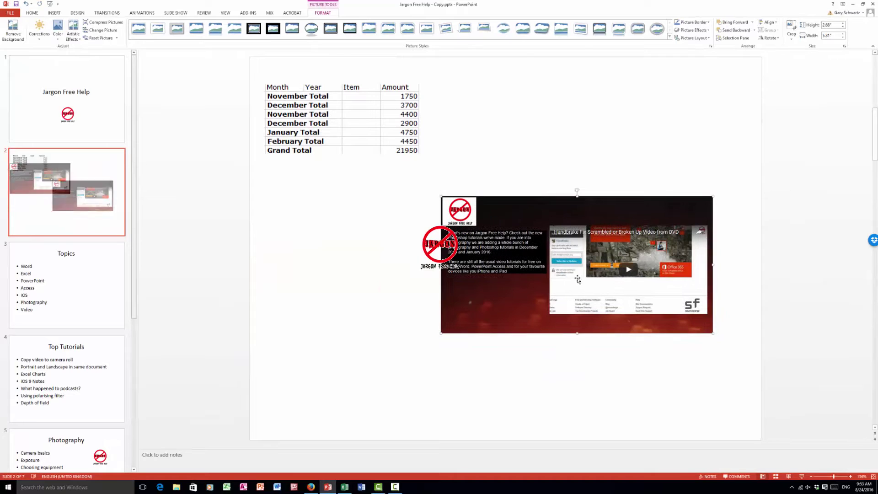
pyautogui.click(346, 488)
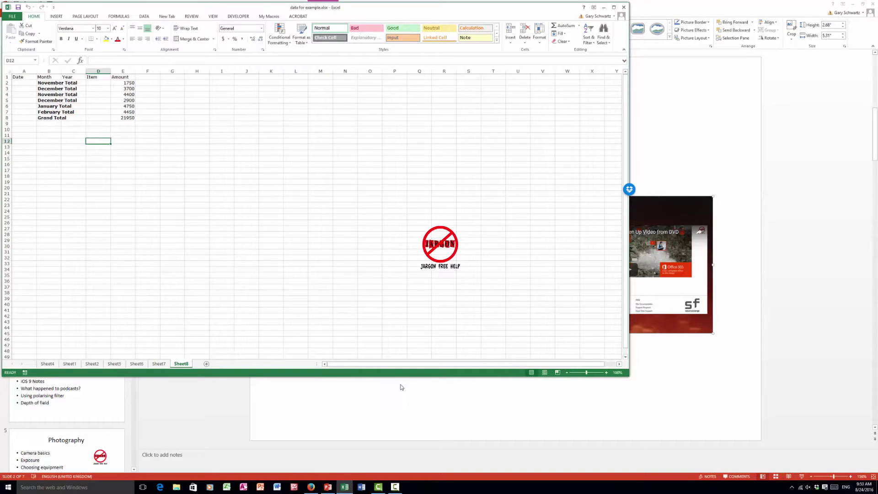
pyautogui.click(397, 401)
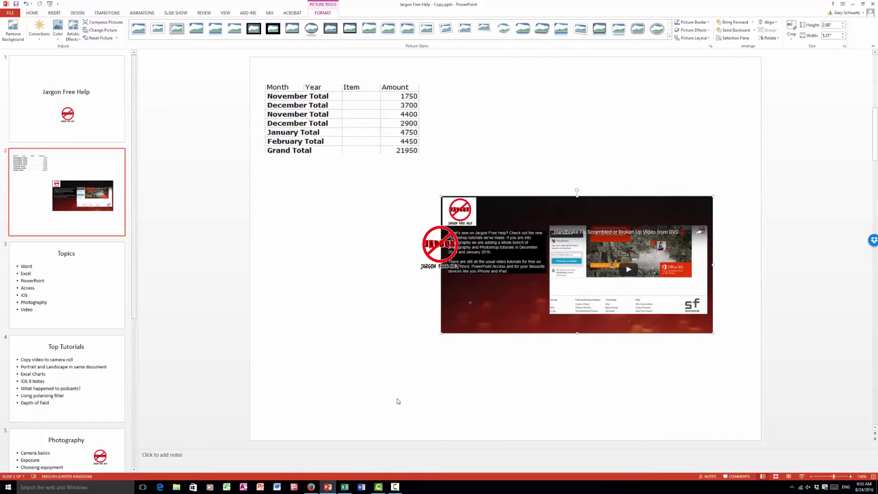